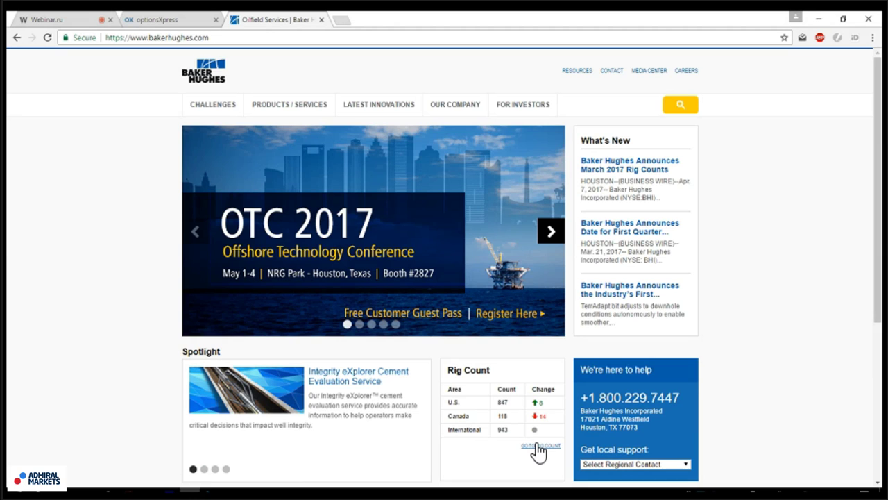
Open the North America Rig Count page from the Baker Hughes homepage and download the Rig Count Summary PDF dated 04/13/17.
click(538, 447)
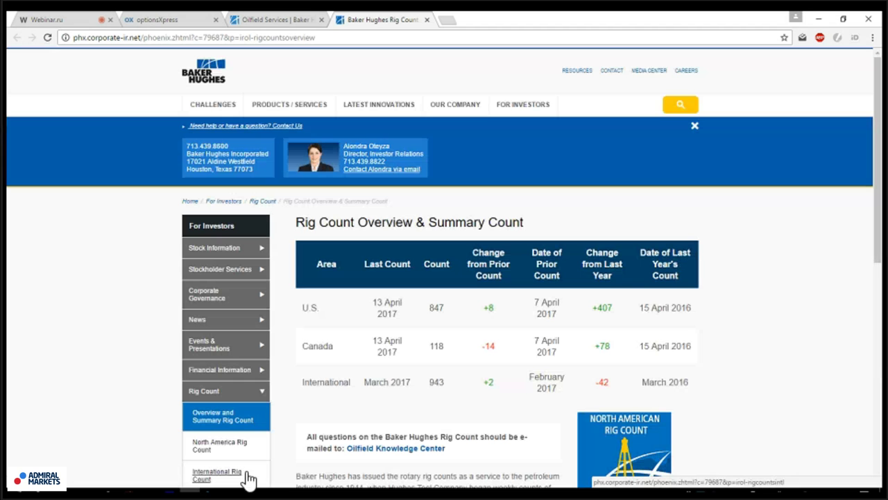
click(203, 445)
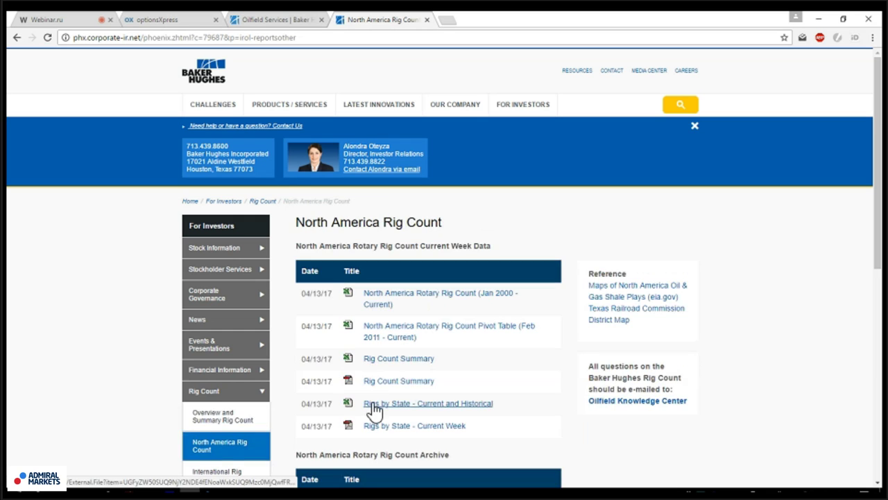
click(378, 383)
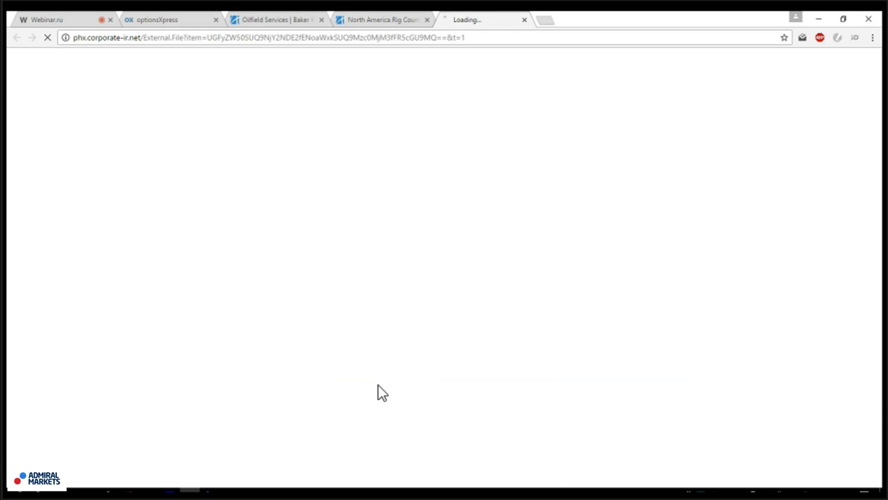
Copy the North America Rig Count page address and post it as a message in the webinar chat.
click(226, 36)
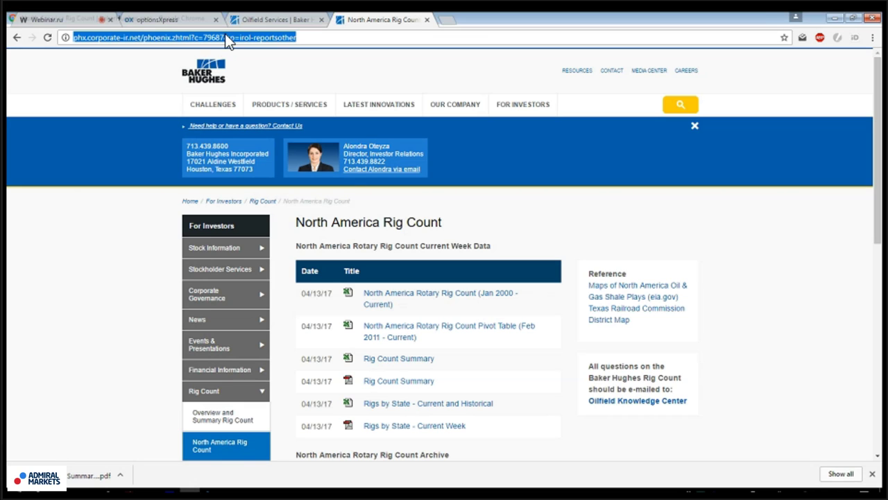
key(ctrl+1)
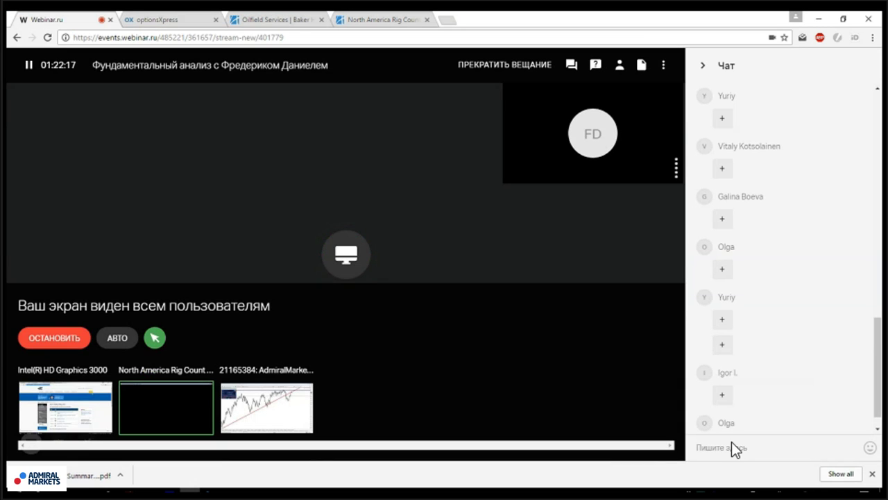
click(735, 449)
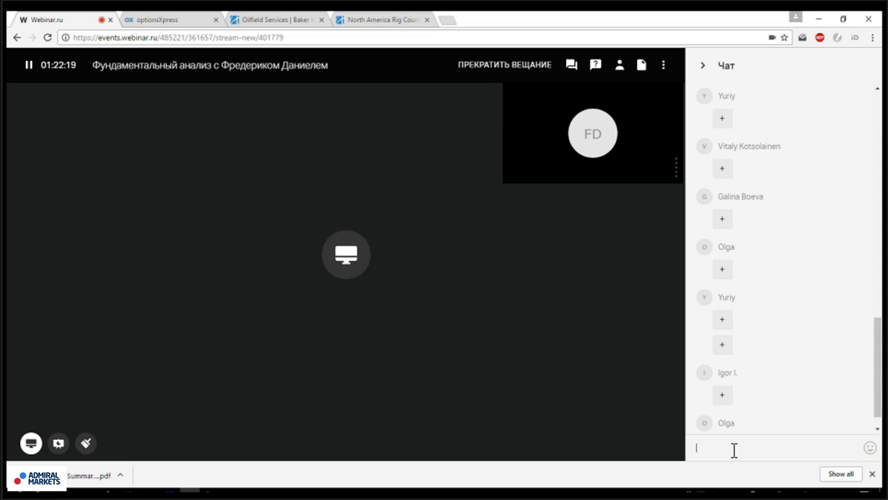
text(V)
drag(718, 450, 664, 435)
key(ctrl+v)
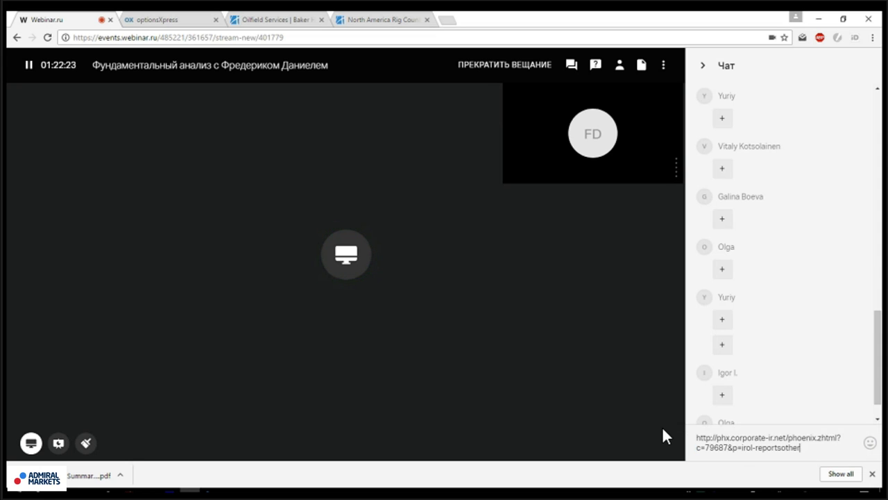
key(Return)
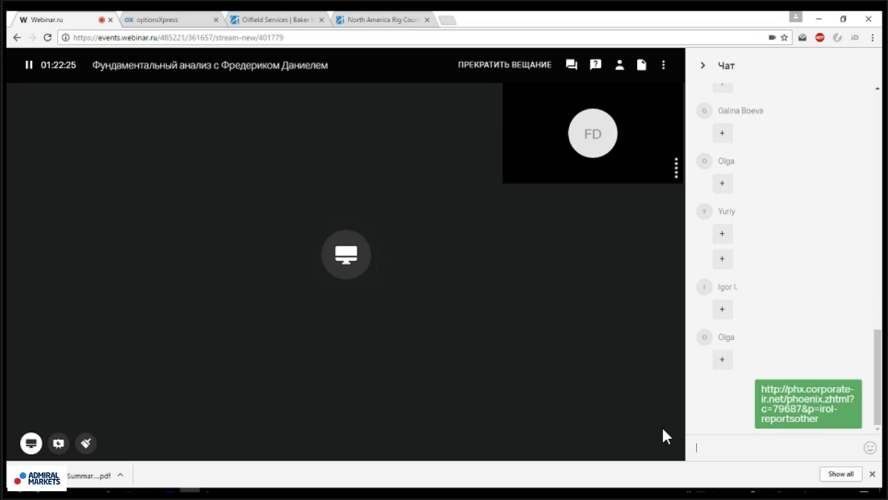
Return to the North America Rig Count page, open the downloaded Rig Count Summary PDF and enlarge it one level.
click(382, 16)
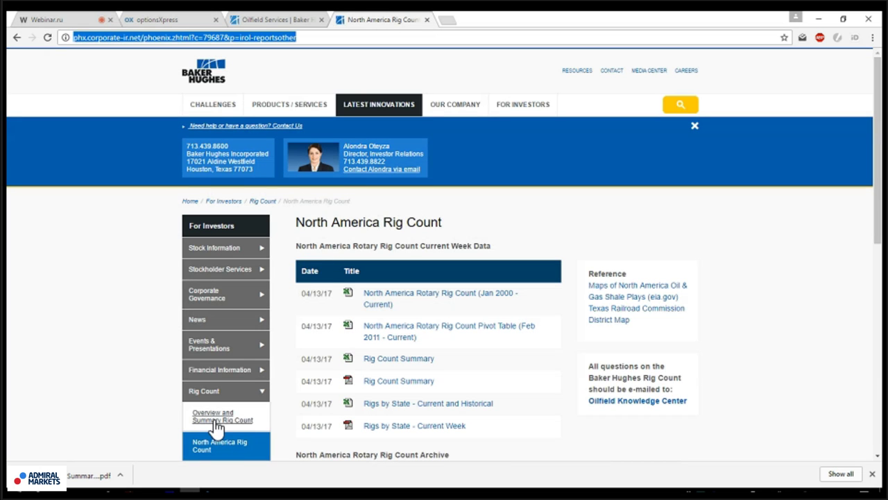
click(62, 485)
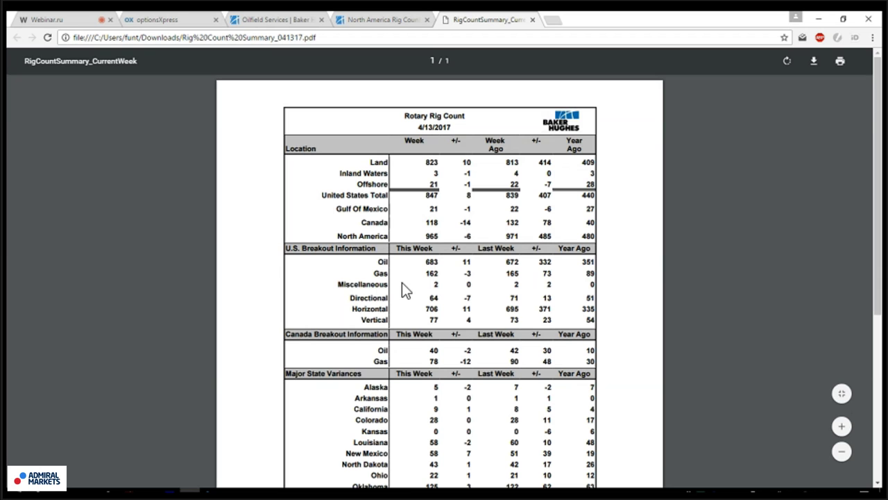
click(847, 433)
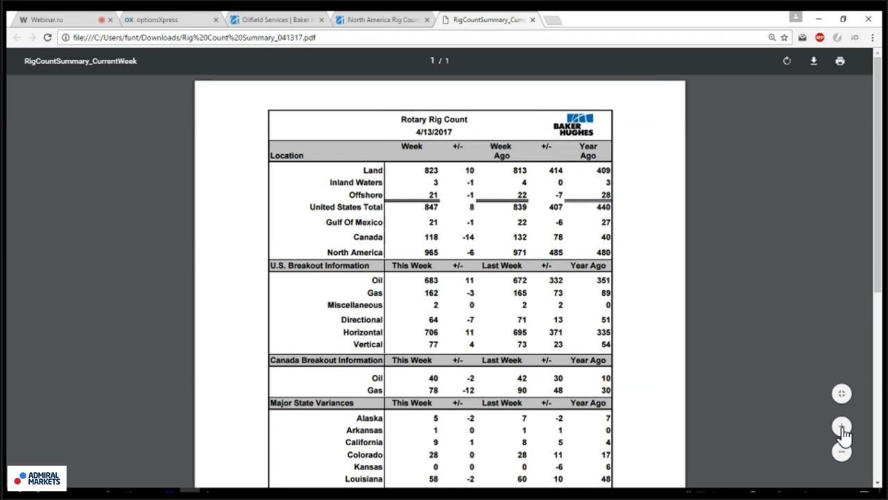
Examine the oil and gas rows in the U.S. and Canada breakout sections of the rig count summary.
double_click(472, 282)
double_click(470, 297)
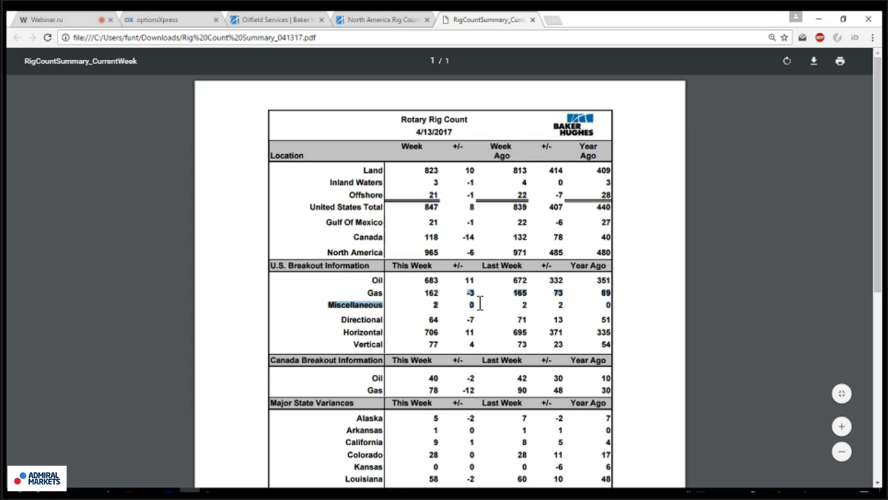
click(443, 286)
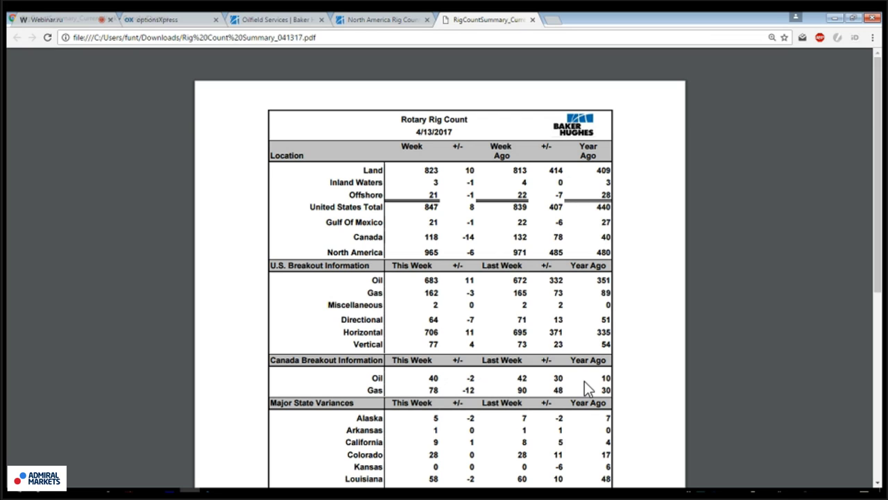
drag(517, 378, 527, 381)
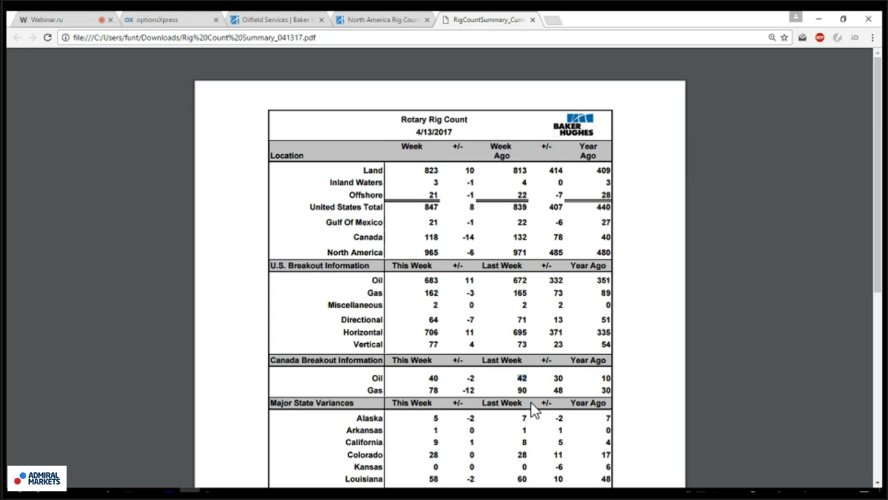
click(604, 382)
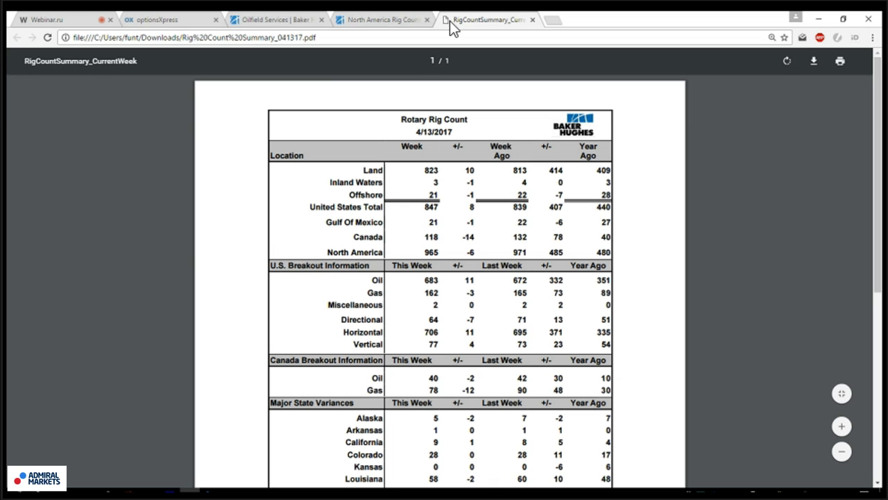
Close the rig count PDF, the North America Rig Count page and the Baker Hughes homepage, and return to the webinar page.
click(533, 20)
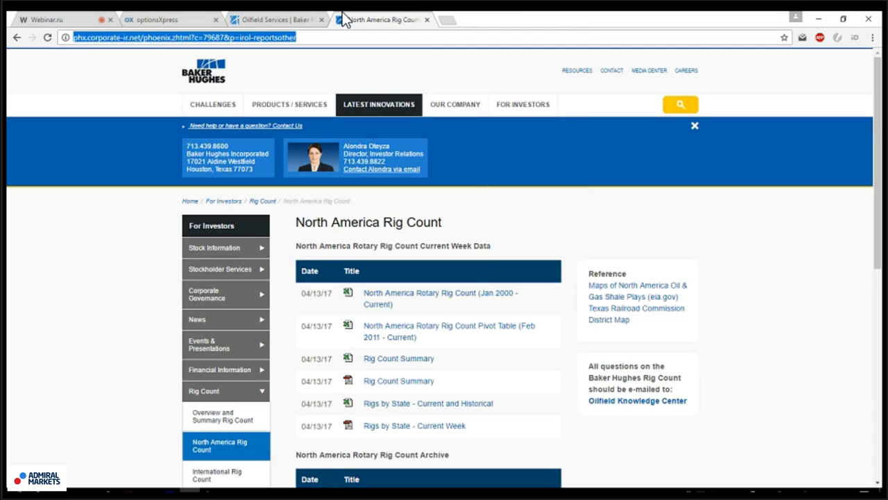
click(427, 19)
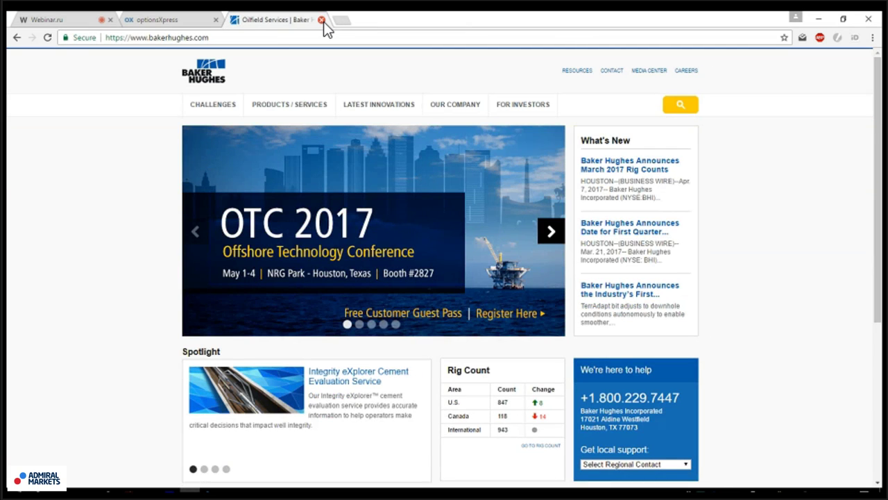
click(321, 19)
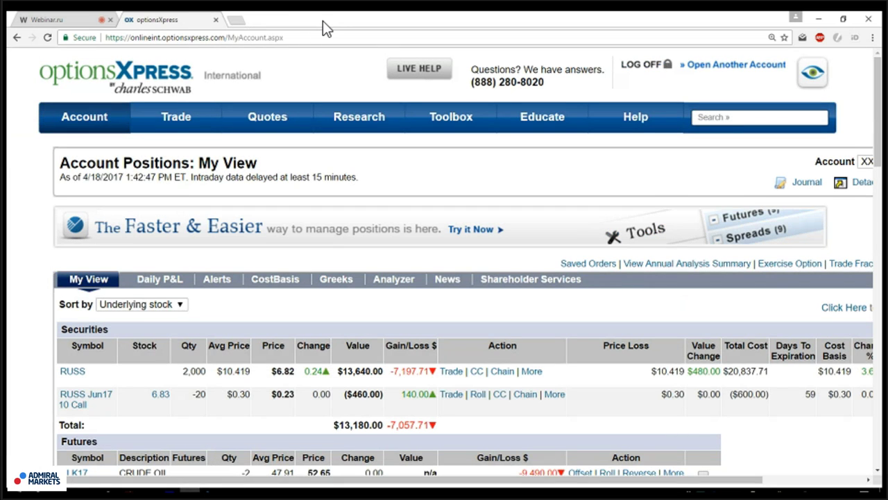
click(36, 19)
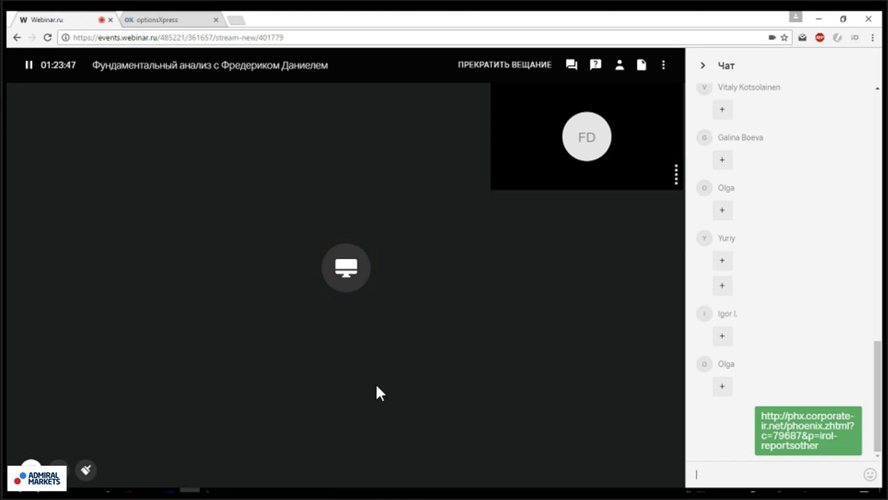
Switch to the AdmiralMarkets trading terminal and examine price against the rising red trend line on the WTI daily chart.
mouse_move(159, 492)
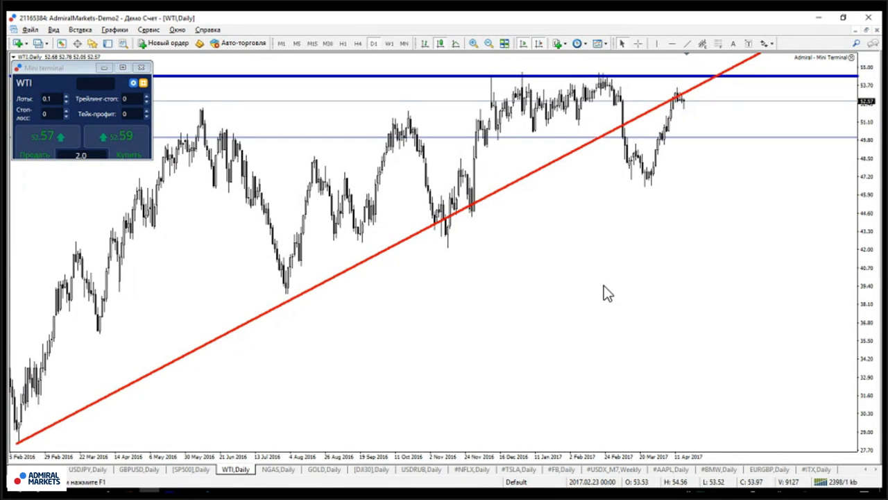
drag(604, 291, 670, 274)
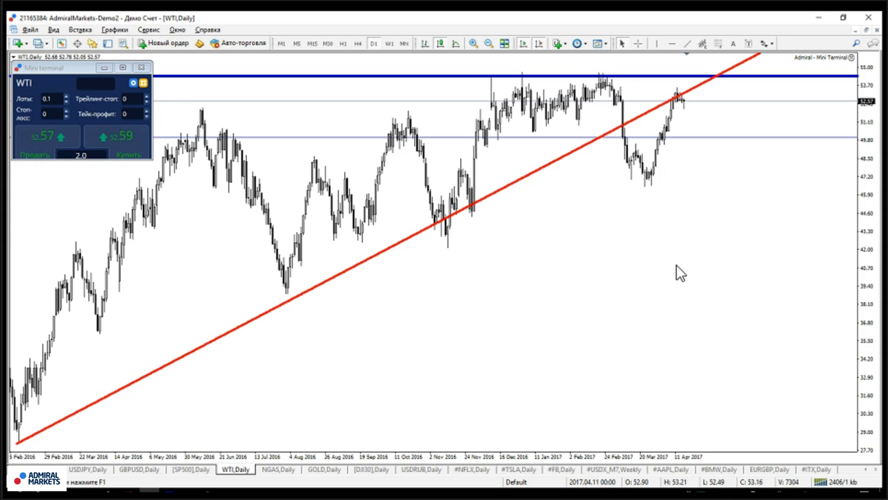
drag(462, 218, 431, 226)
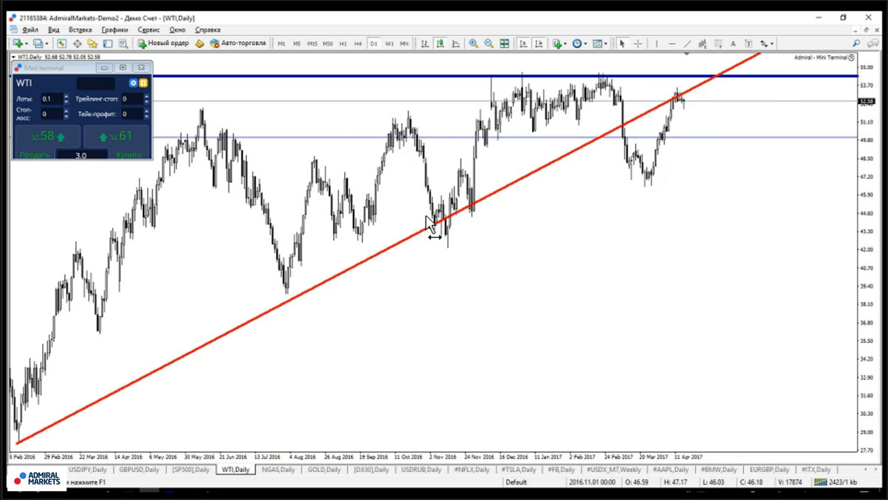
drag(430, 226, 359, 337)
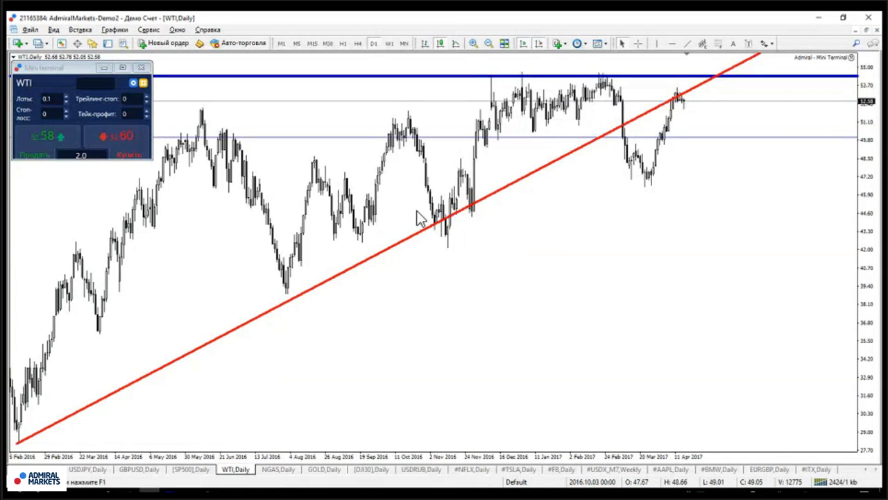
Open the NGAS daily chart and inspect the price data of the 2017.04.13 candle.
mouse_move(209, 490)
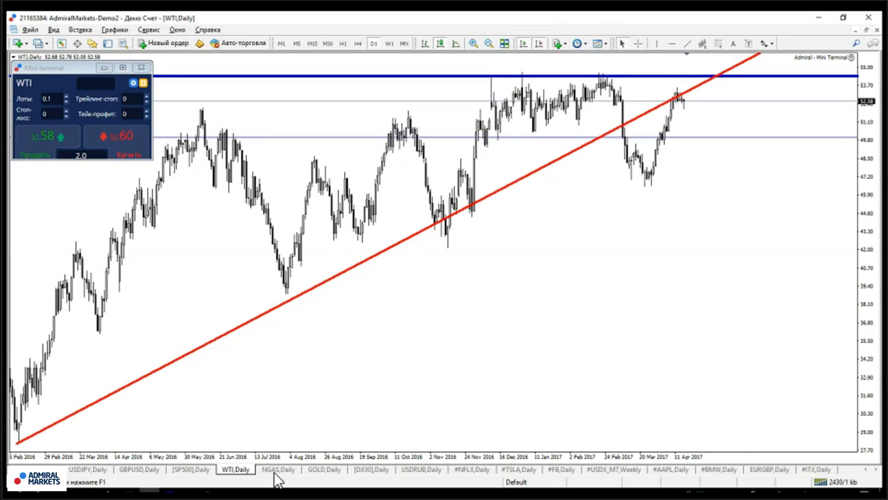
click(276, 472)
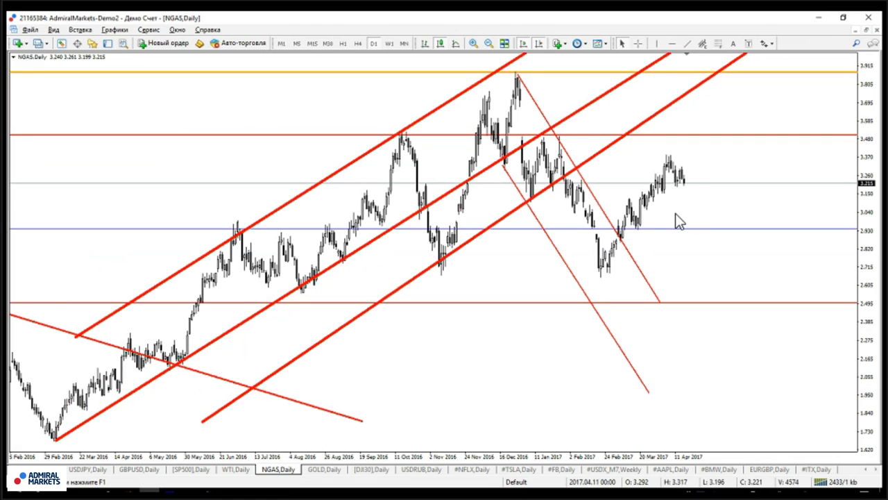
mouse_move(683, 178)
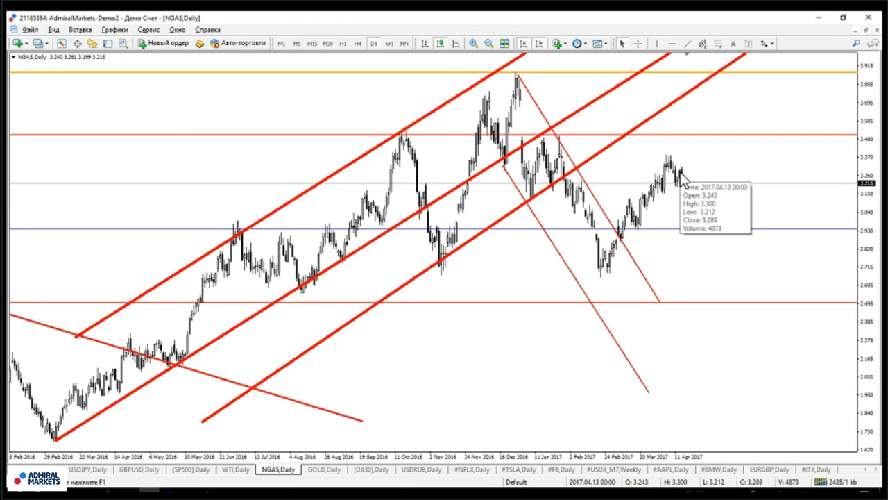
Switch to the browser and view the natural gas option positions in the Futures section of the optionsXpress account.
click(212, 494)
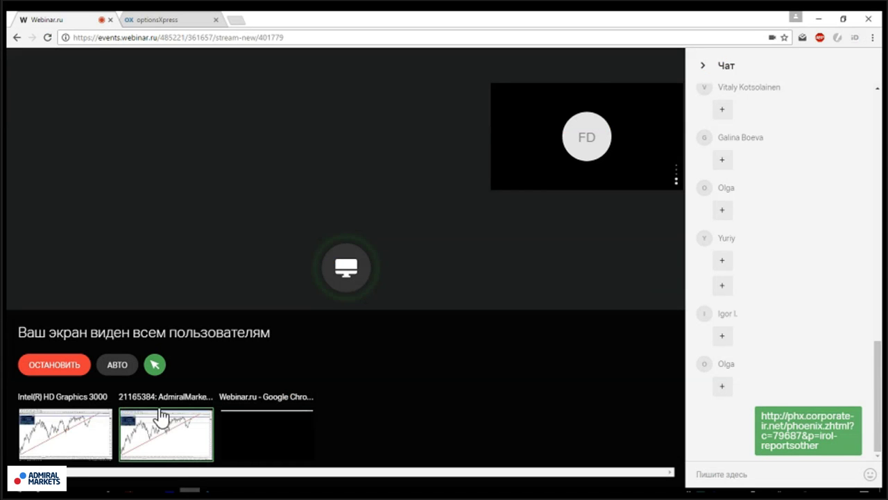
click(117, 18)
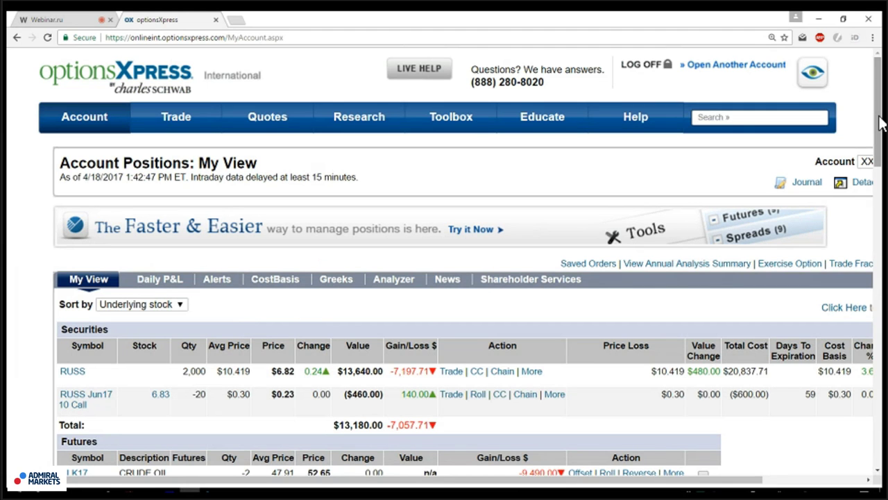
drag(880, 119, 864, 255)
scroll(864, 260, down, 3)
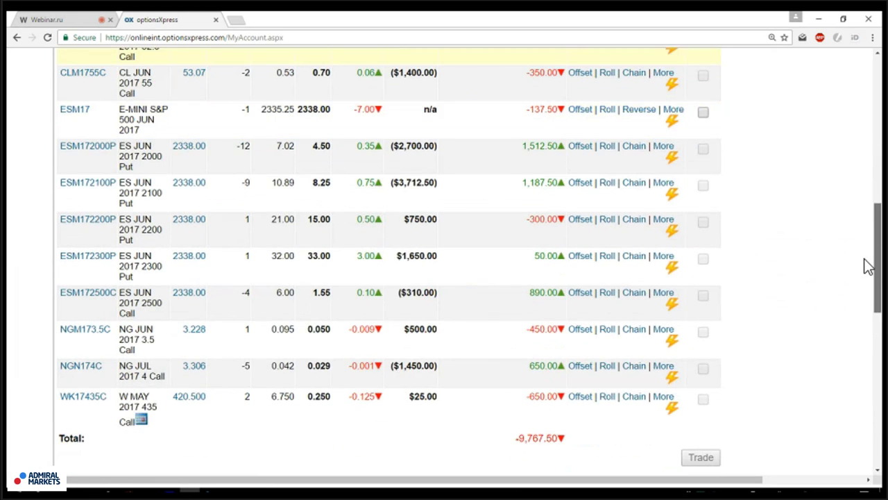
Set the webinar broadcast to share the entire screen and return to the optionsXpress positions page.
click(31, 19)
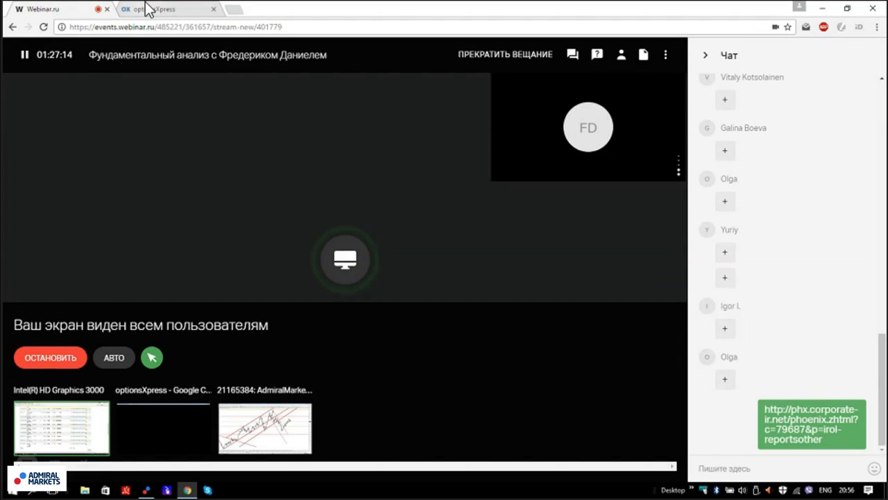
click(146, 6)
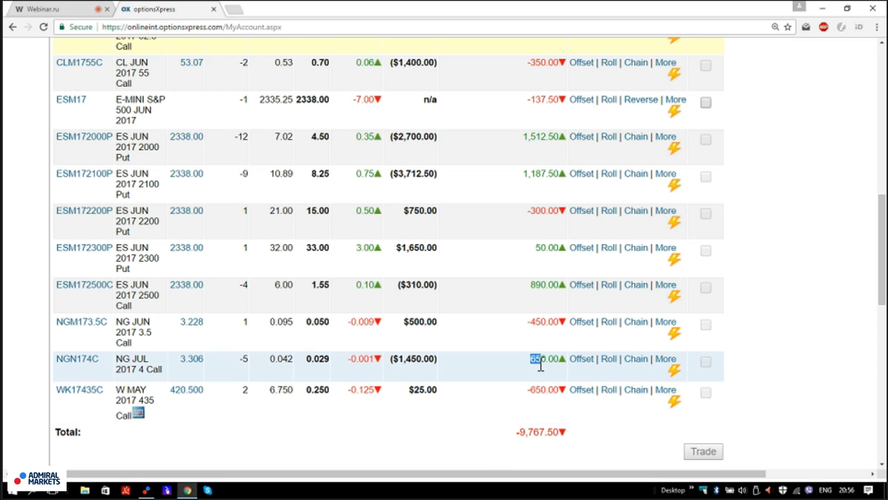
Highlight the gain/loss and the value of the NGN174C July 2017 natural gas call position.
drag(531, 362, 547, 364)
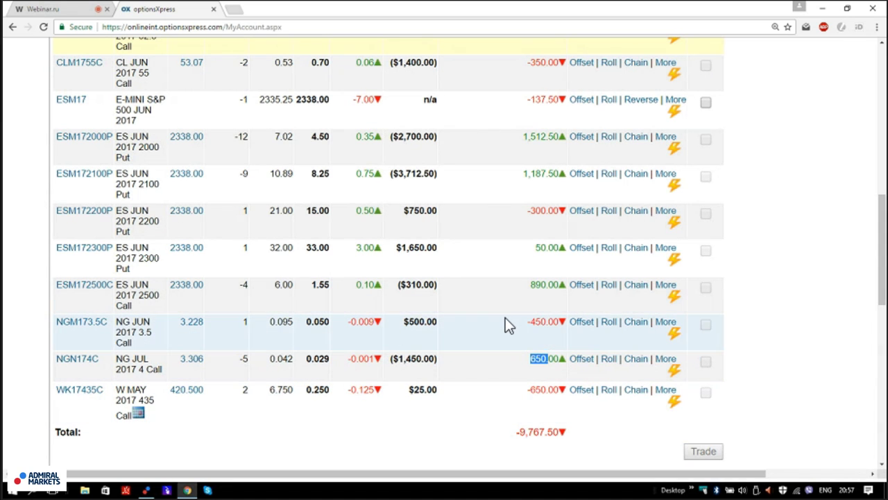
click(537, 370)
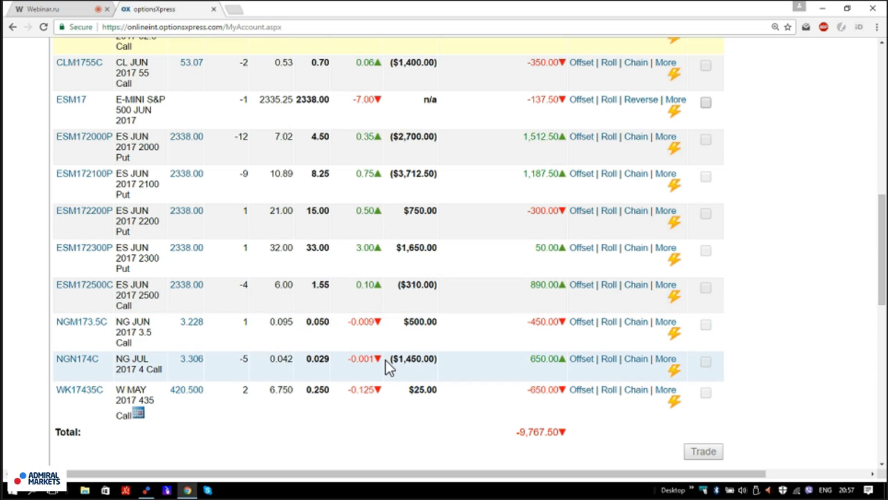
drag(388, 363, 426, 361)
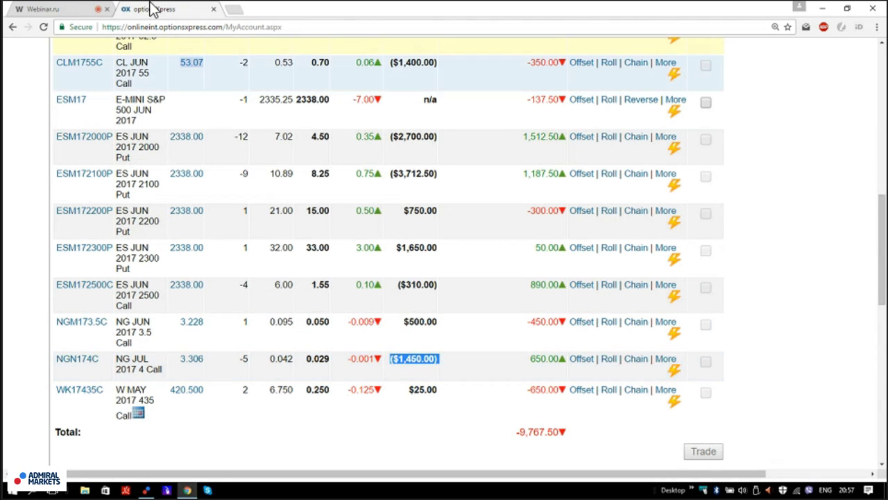
Return to the webinar page, switch to the MetaTrader terminal, and compare the GOLD daily chart with the [SP500] daily chart.
click(79, 9)
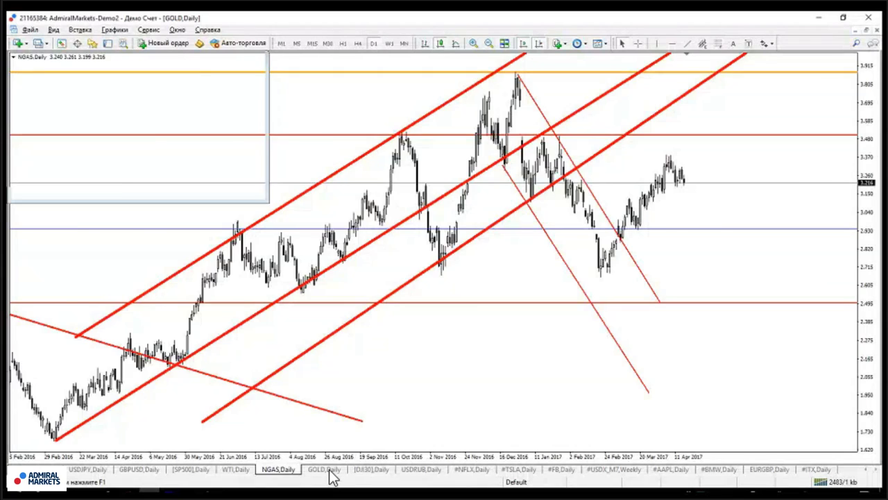
click(326, 470)
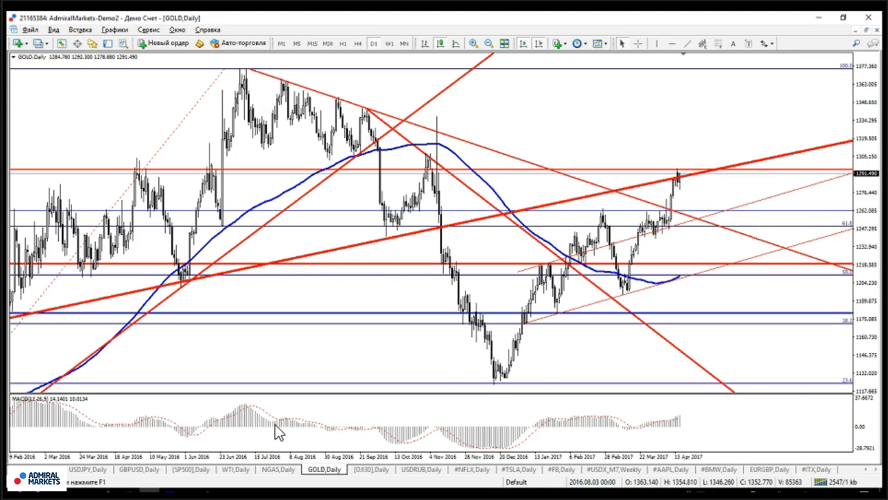
click(189, 470)
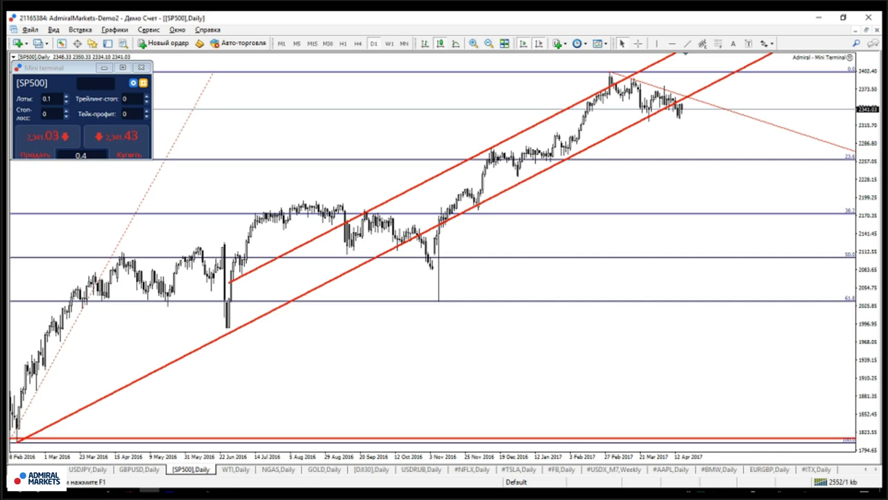
click(321, 470)
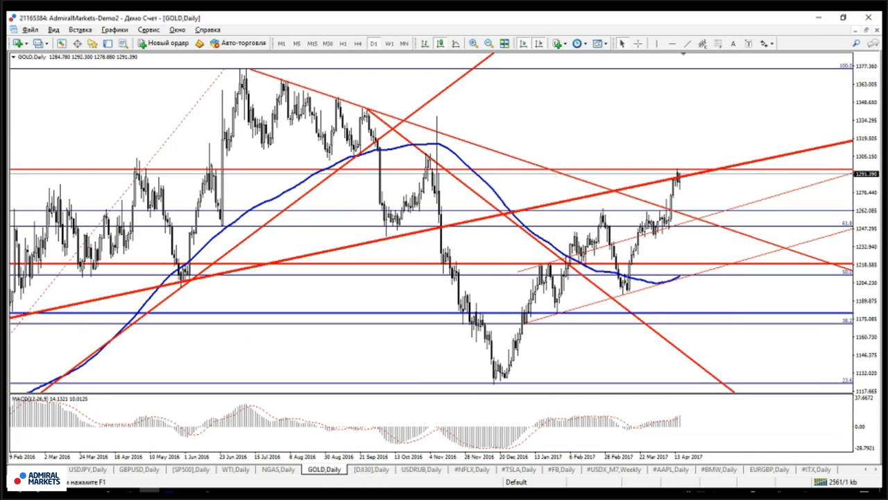
Open the [DJI30] chart and set its timeframe to weekly to view the long-term channel.
click(375, 469)
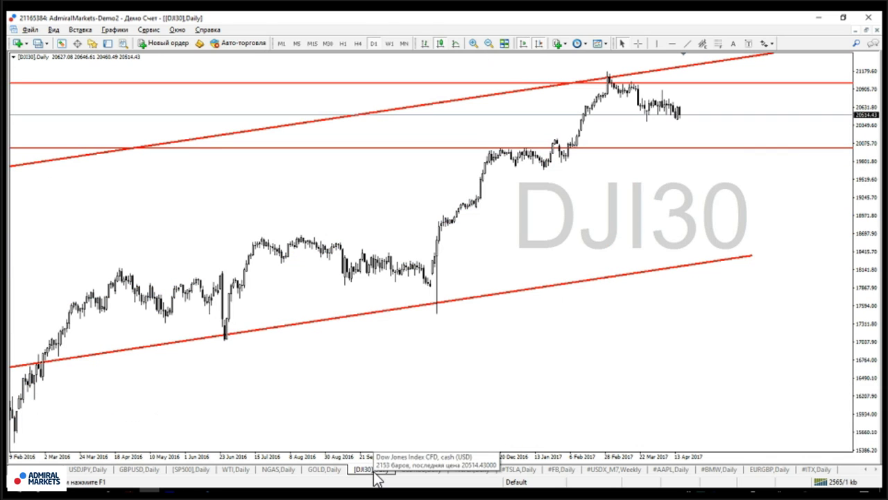
click(390, 43)
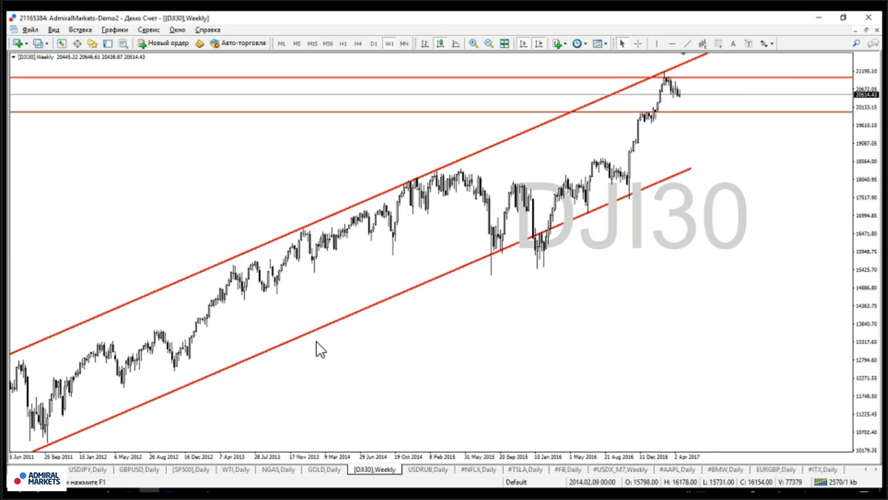
drag(315, 352, 353, 393)
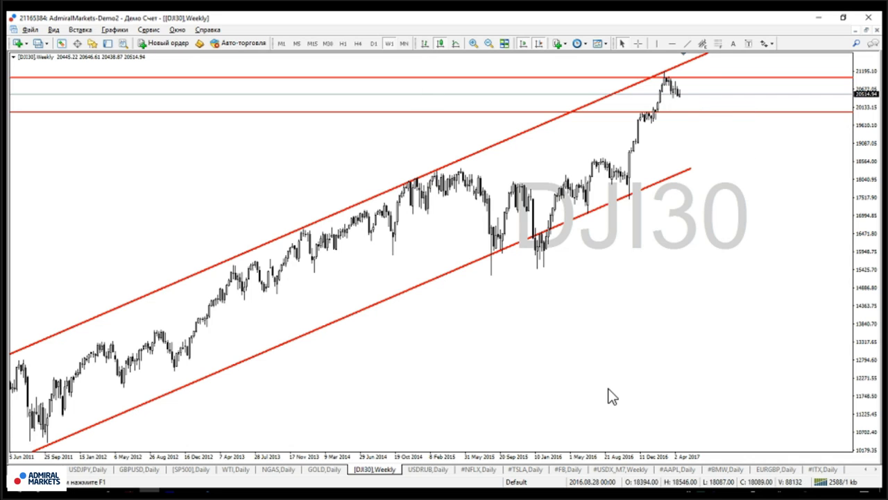
Open the #NFLX daily chart and examine its recent price action.
click(482, 470)
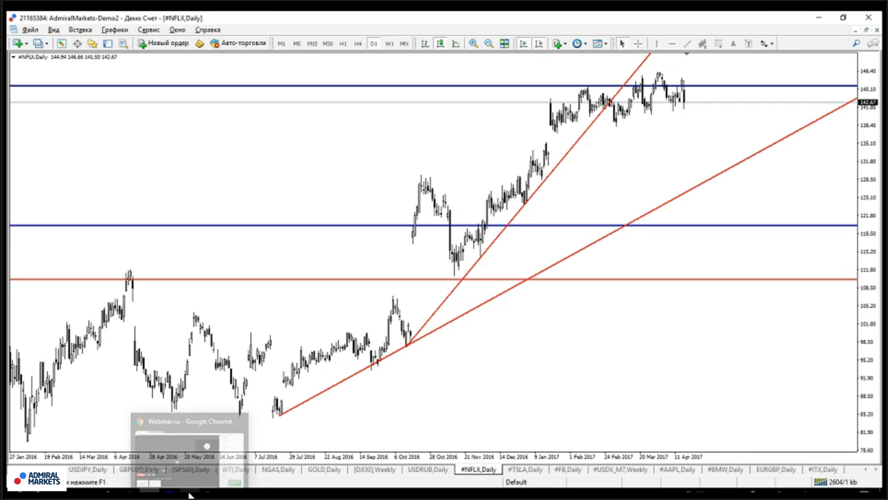
click(189, 493)
click(189, 493)
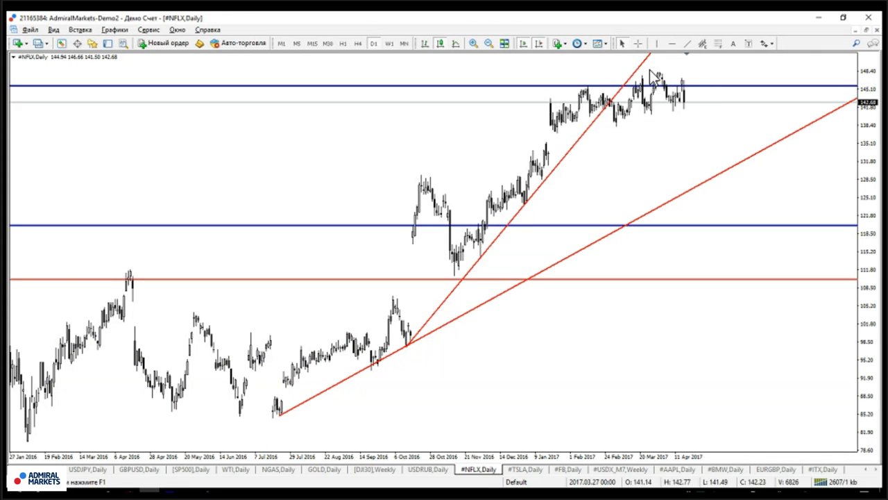